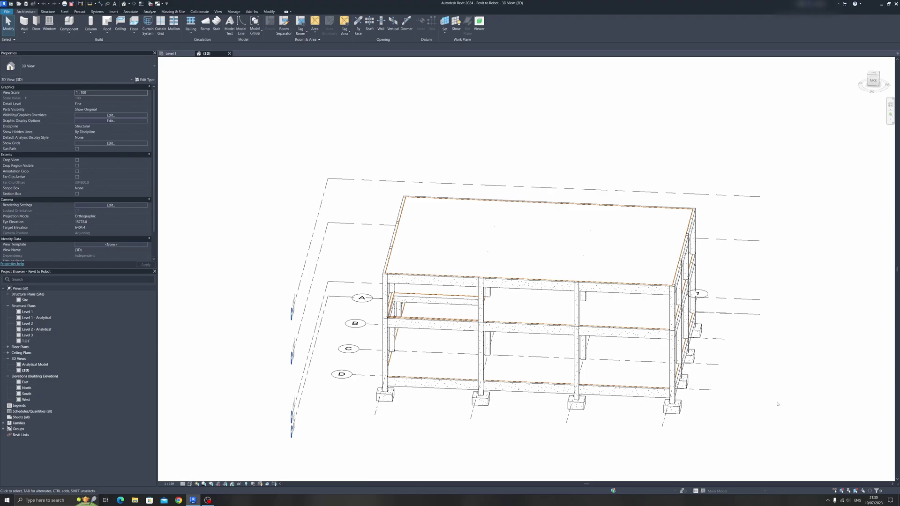
Switch the ribbon to the Analyze tab to show the structural analysis tools
click(150, 12)
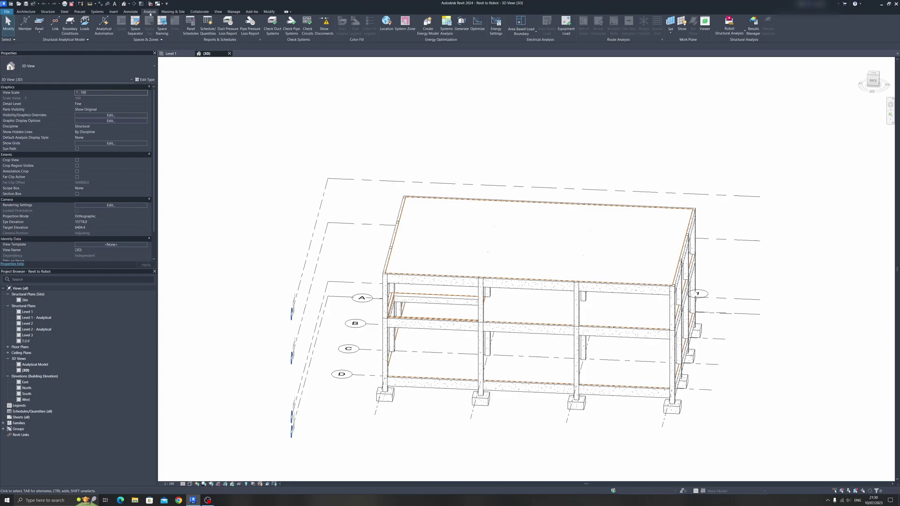
Open the Analytical Automation window listing the Autodesk Samples scripts and shift it slightly right
click(104, 34)
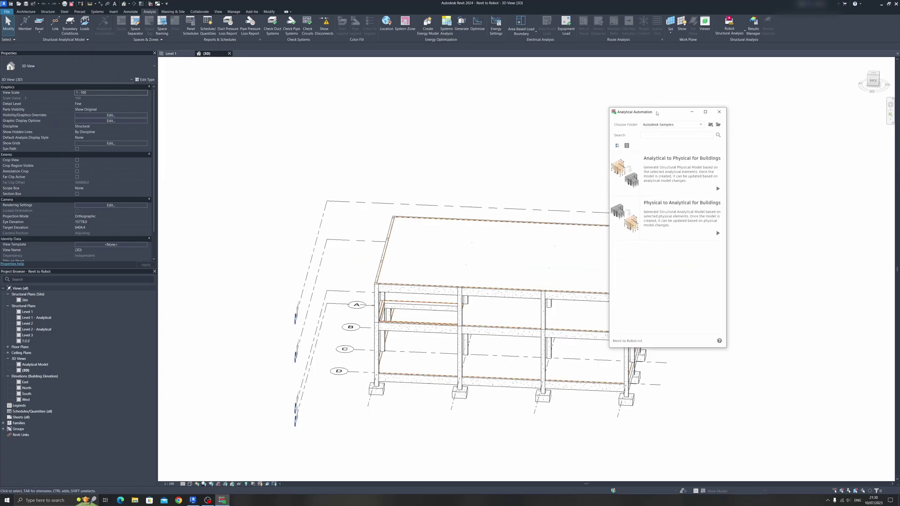
mouse_move(657, 113)
mouse_down()
mouse_move(649, 102)
mouse_move(669, 107)
mouse_up()
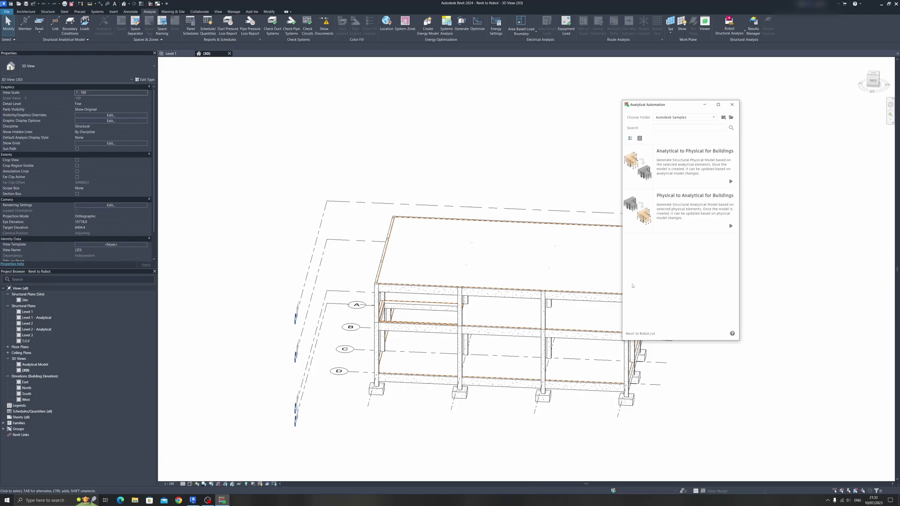
mouse_move(676, 220)
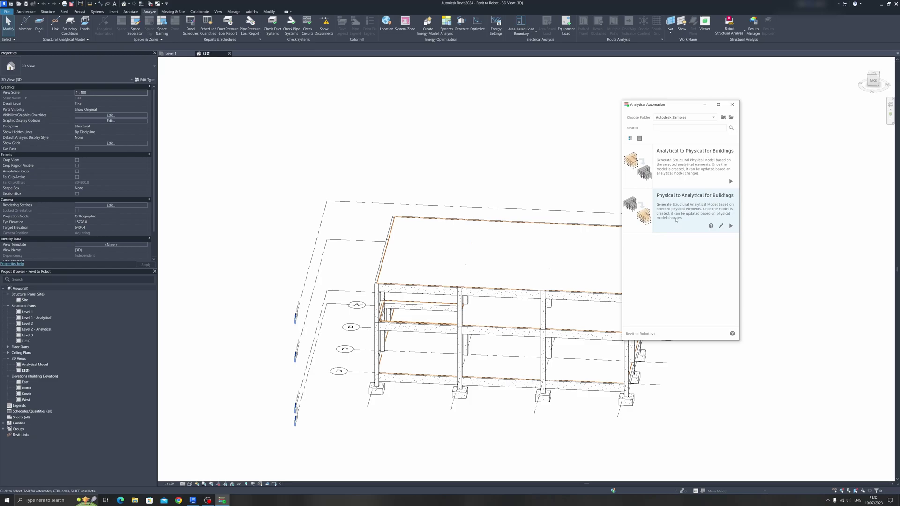
Start Physical to Analytical for Buildings and crossing-select all 243 building elements as input
click(731, 227)
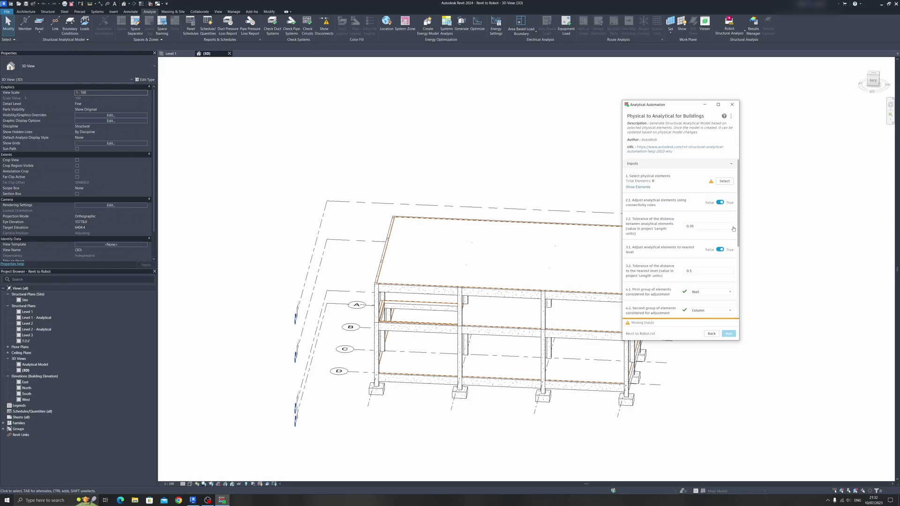
click(725, 181)
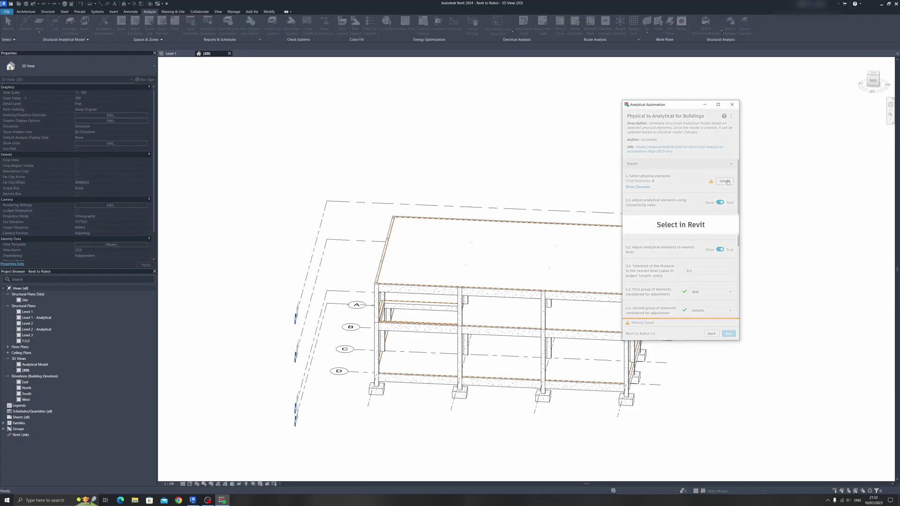
shift+middle_drag(698, 192, 443, 203)
drag(532, 140, 240, 375)
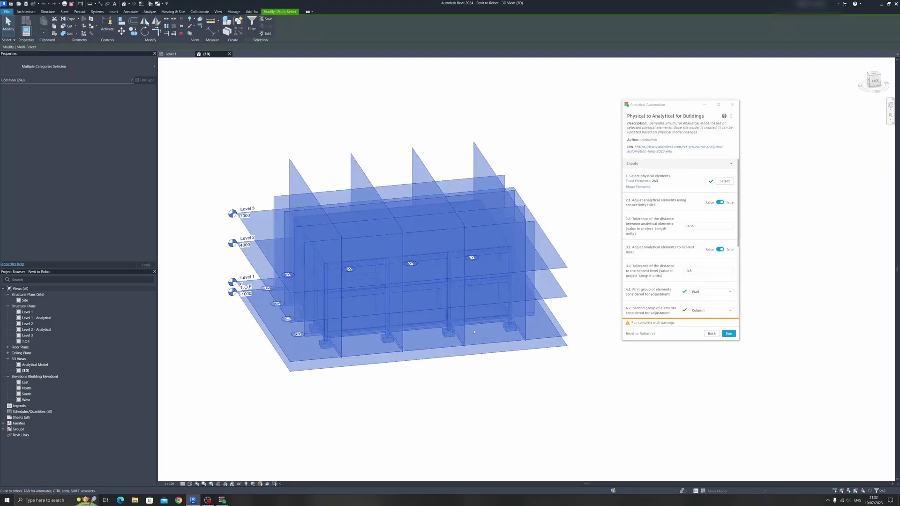
Review the script inputs: 243 elements with Wall, Column and Beam adjustment groups
middle_drag(467, 333, 494, 344)
scroll(648, 211, down, 5)
scroll(647, 205, up, 5)
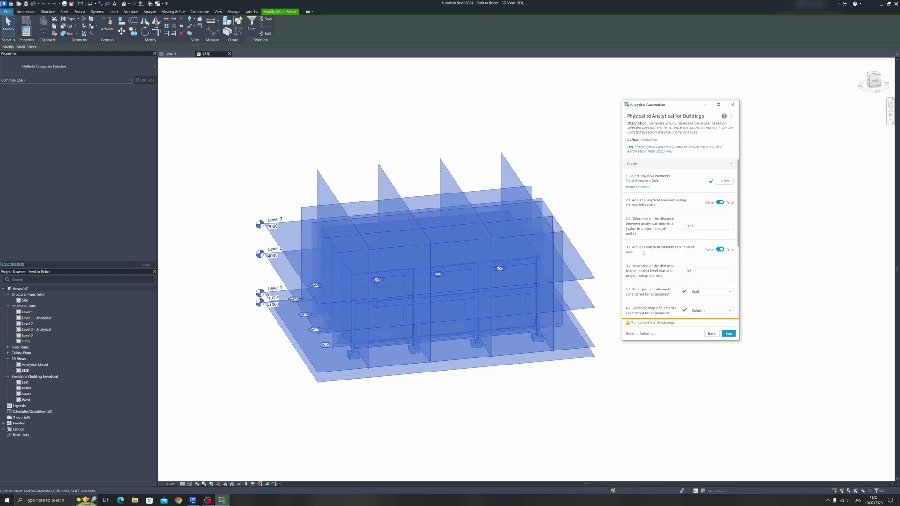
scroll(662, 246, down, 1)
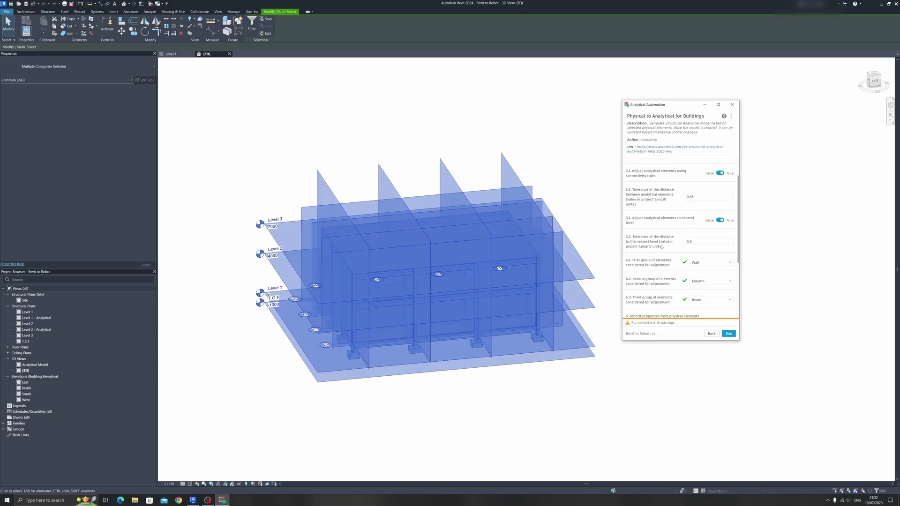
scroll(666, 235, down, 2)
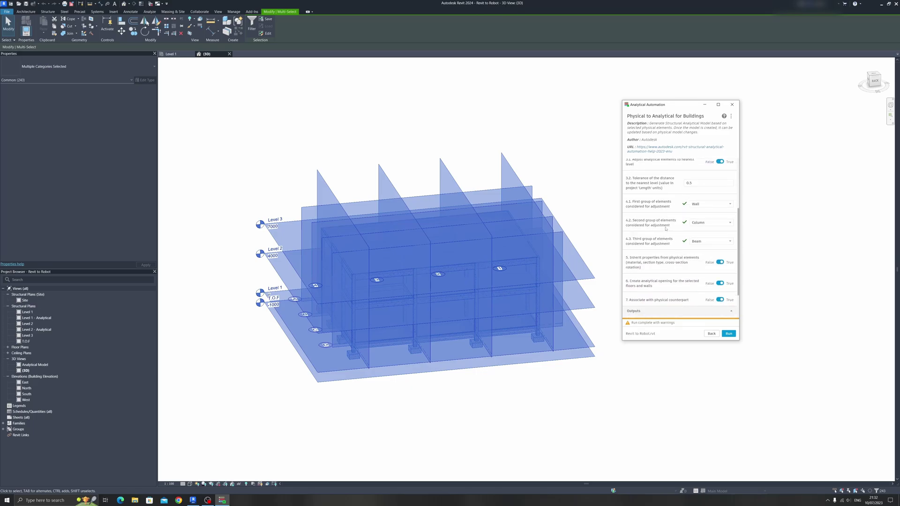
scroll(667, 276, down, 1)
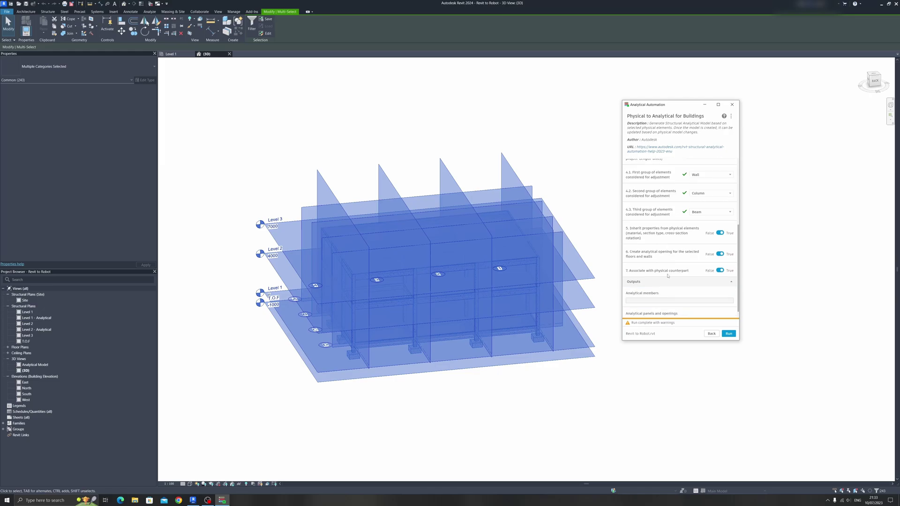
scroll(658, 279, down, 1)
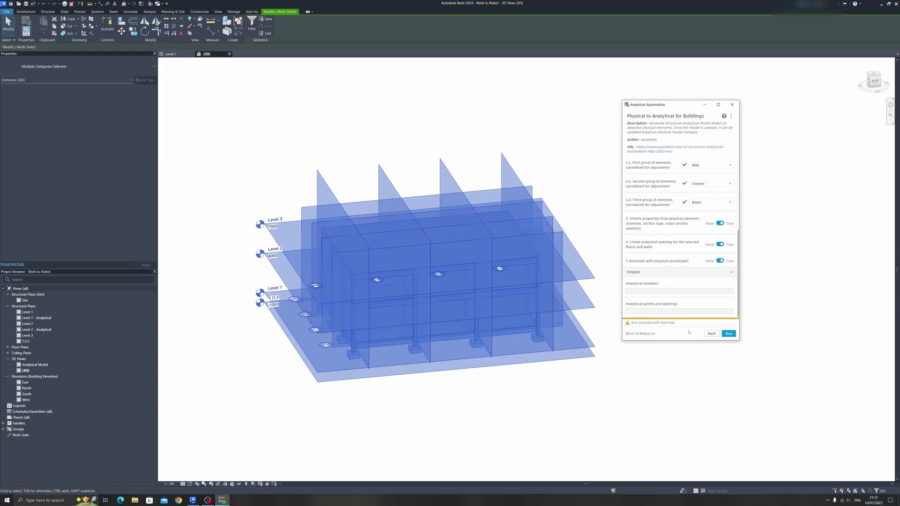
Run the script, check the generated analytical members and panels, and close the automation window
click(729, 333)
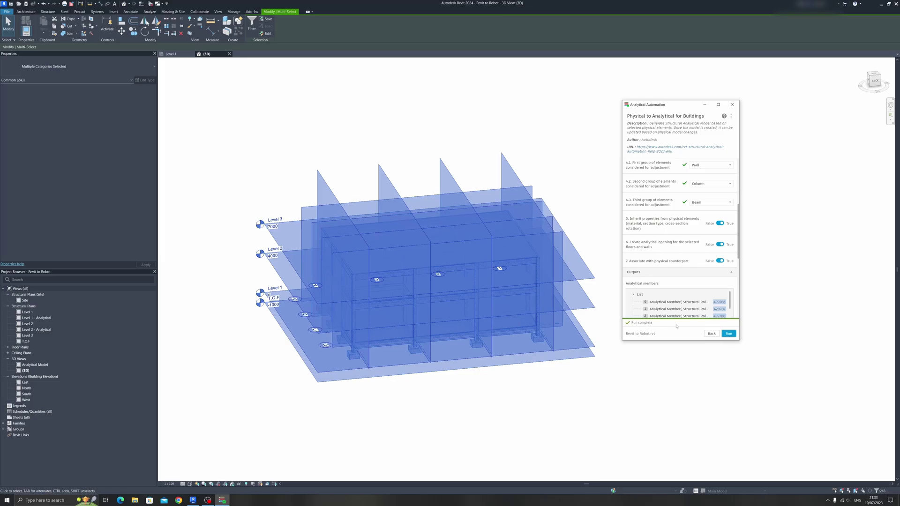
scroll(668, 292, down, 3)
scroll(678, 306, down, 10)
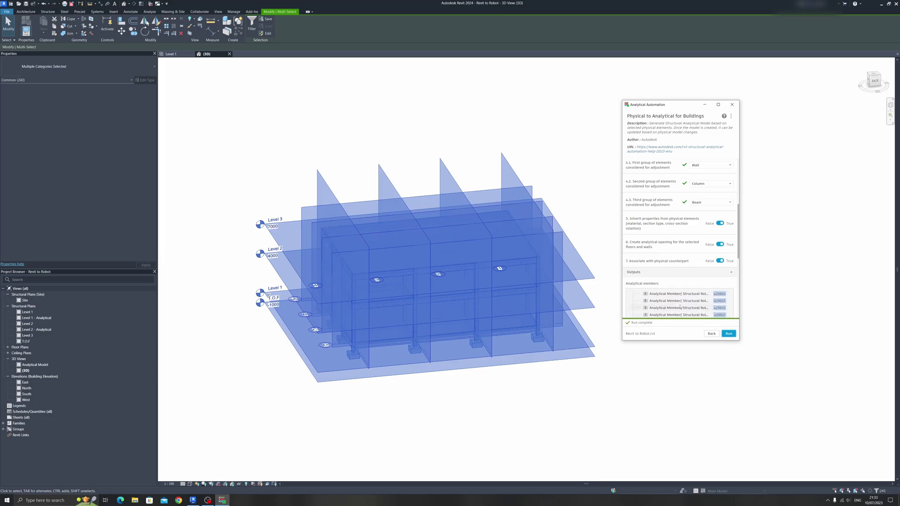
scroll(643, 269, down, 15)
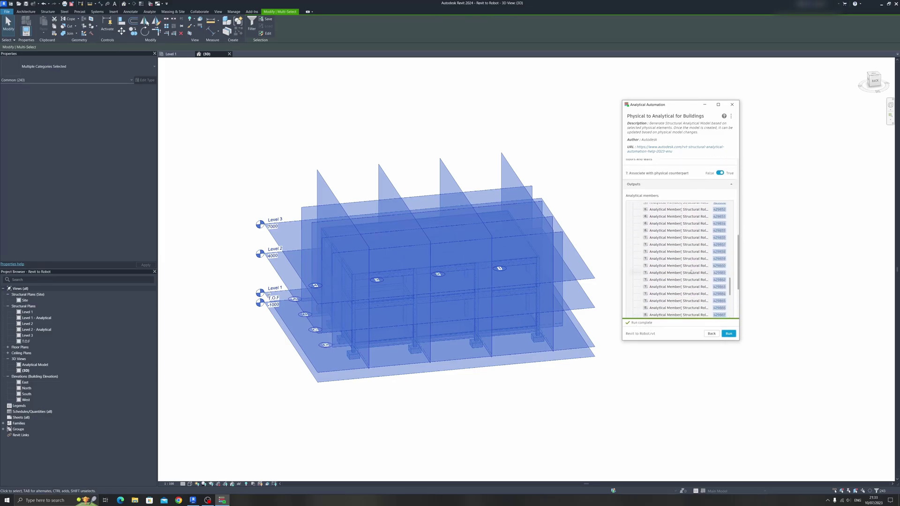
scroll(688, 274, down, 3)
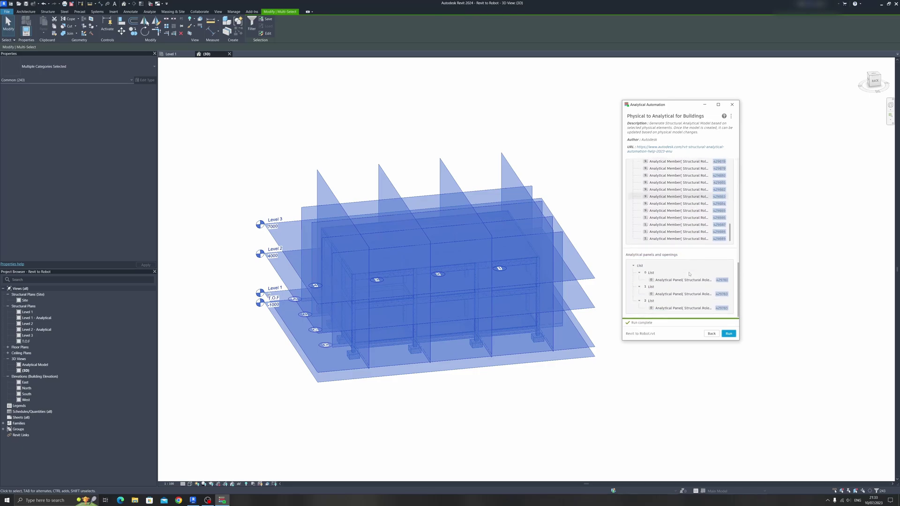
scroll(680, 202, up, 8)
click(734, 104)
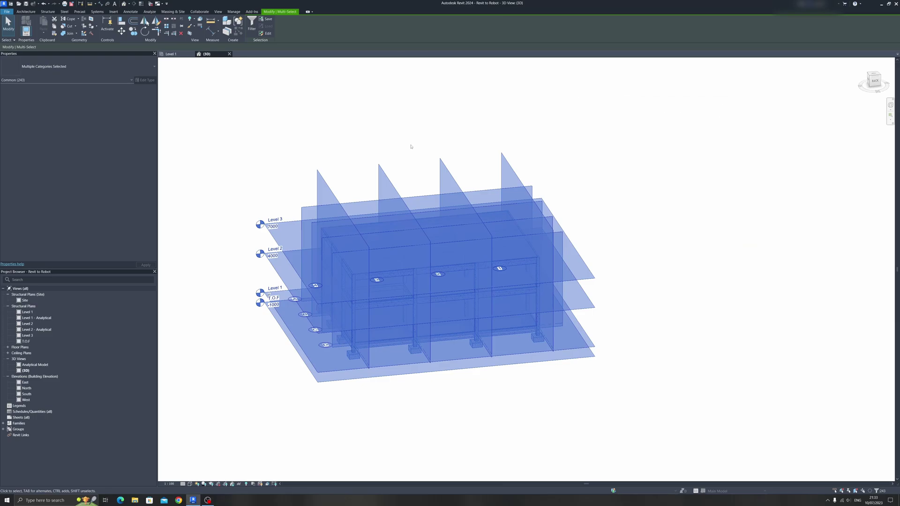
Deselect all elements and show the Robot Structural Analysis dropdown on the Analyze tab
click(149, 11)
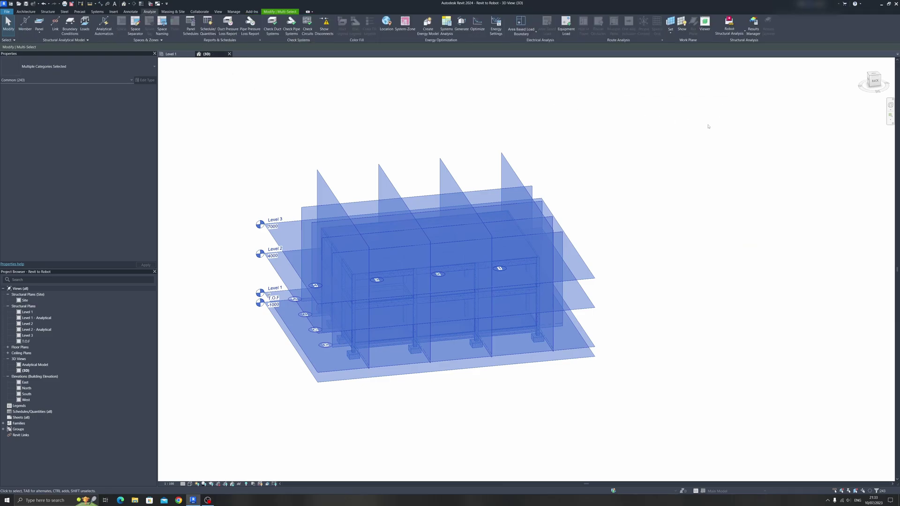
click(708, 127)
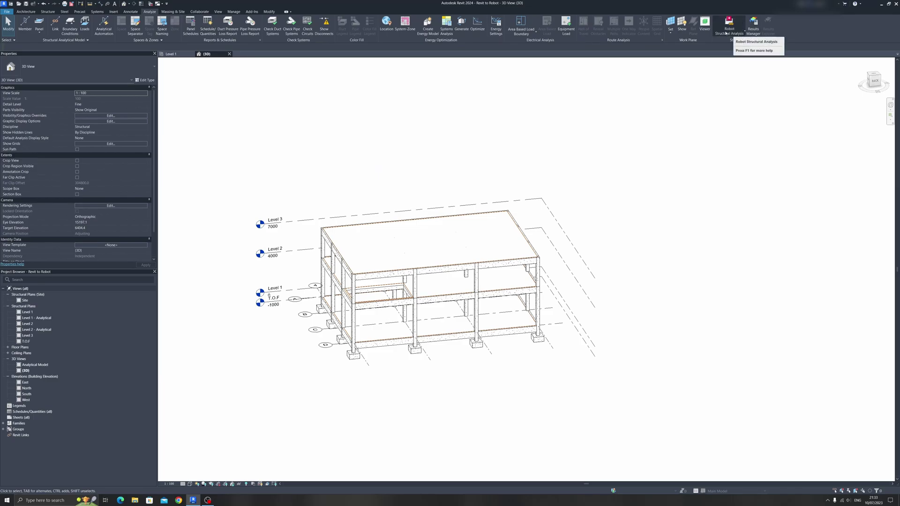
click(731, 33)
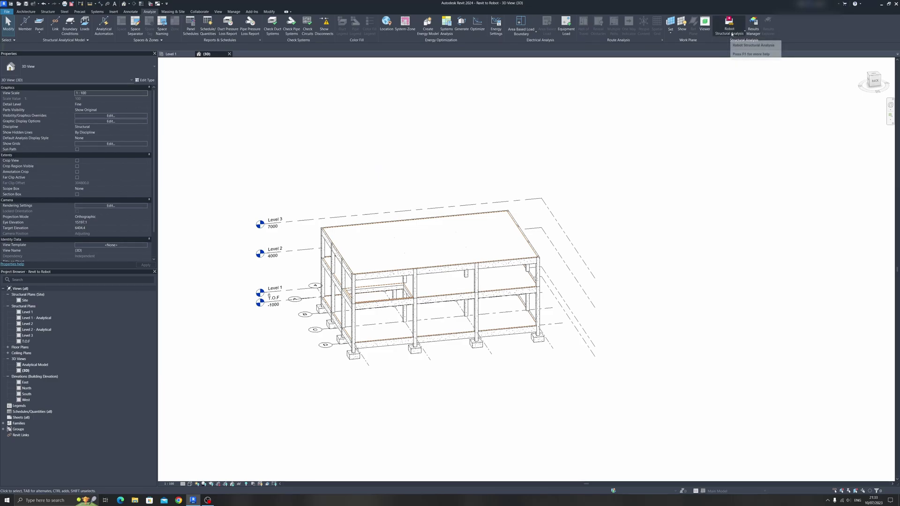
click(732, 34)
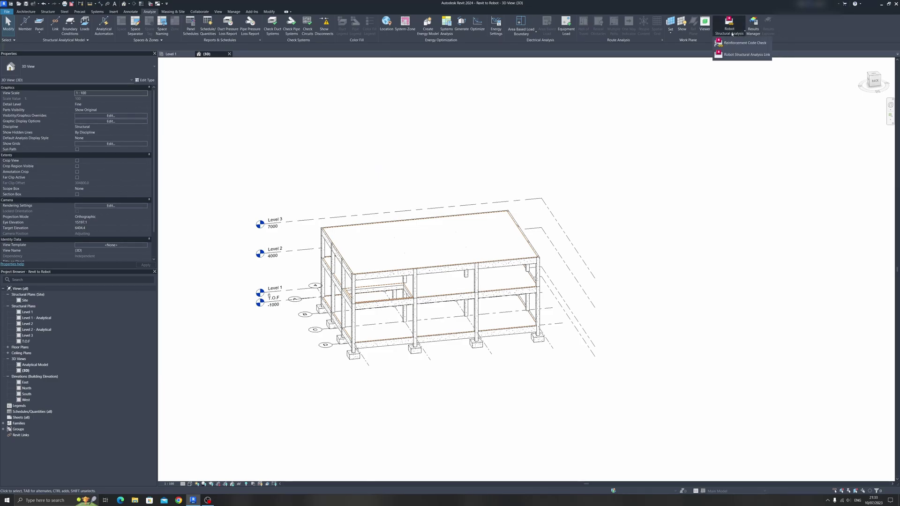
Open Robot Structural Analysis Link, set to Send model with Direct integration, and reposition it
click(726, 58)
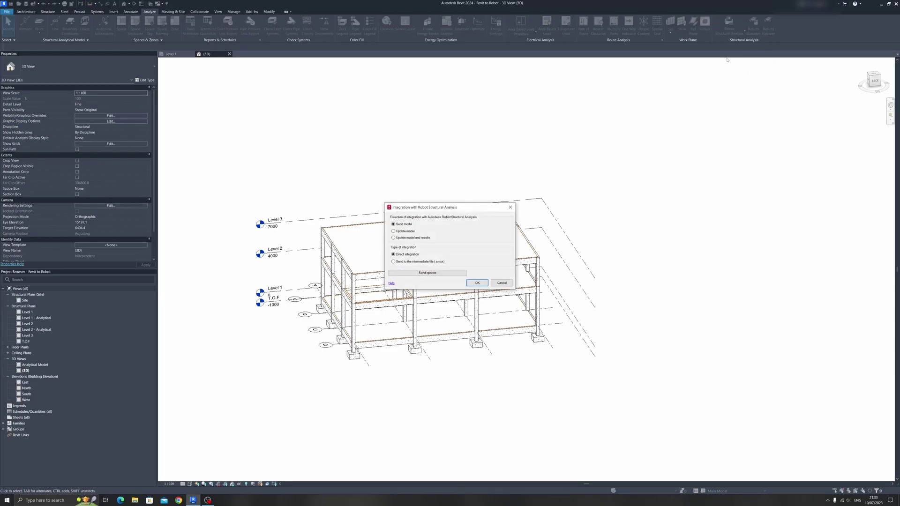
drag(438, 211, 473, 139)
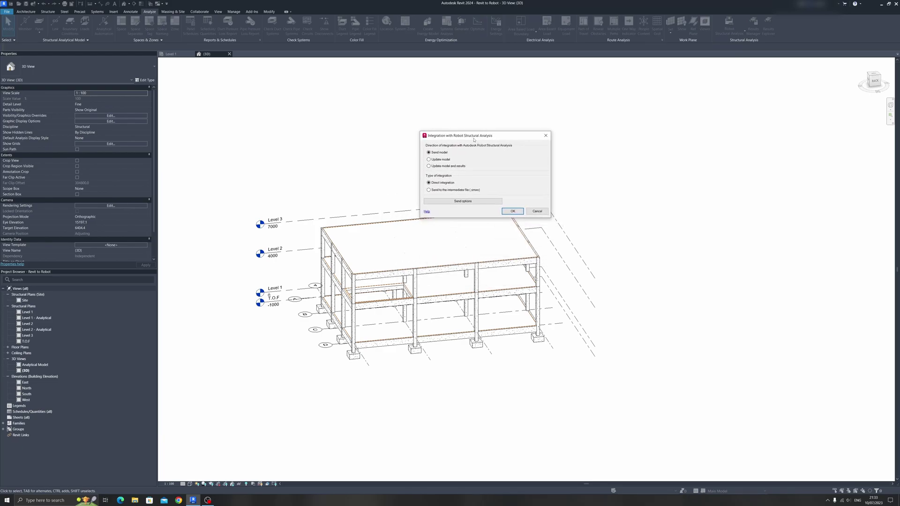
click(459, 202)
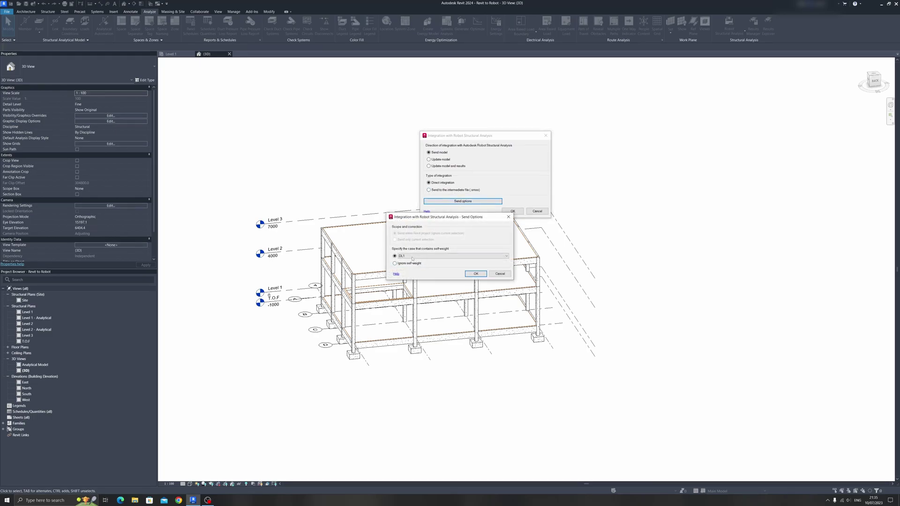
click(443, 257)
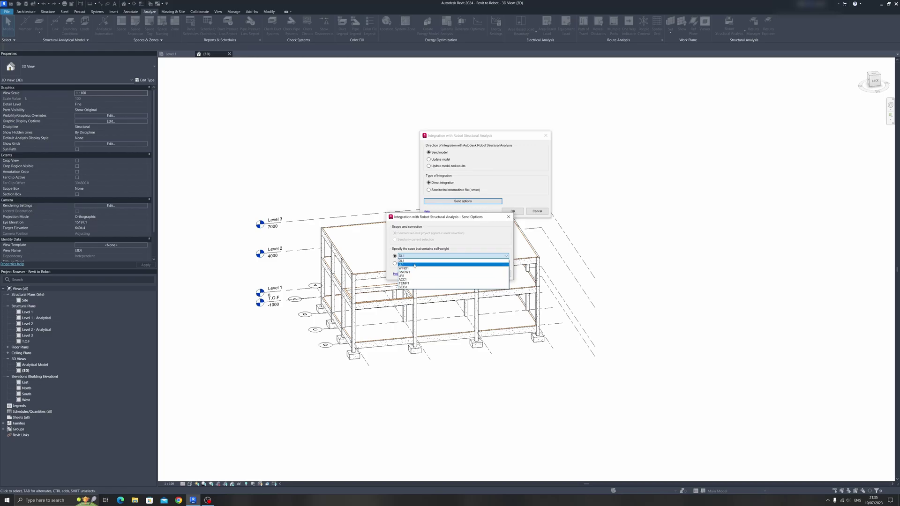
click(411, 261)
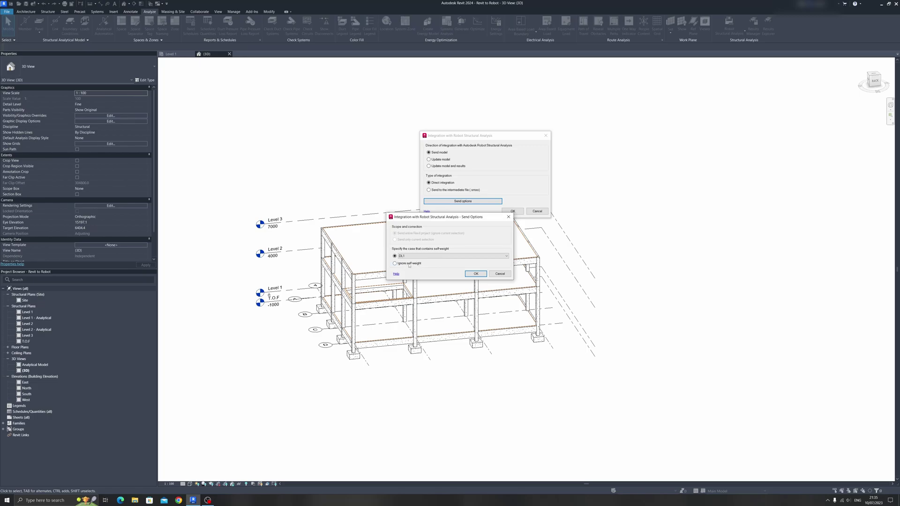
click(476, 274)
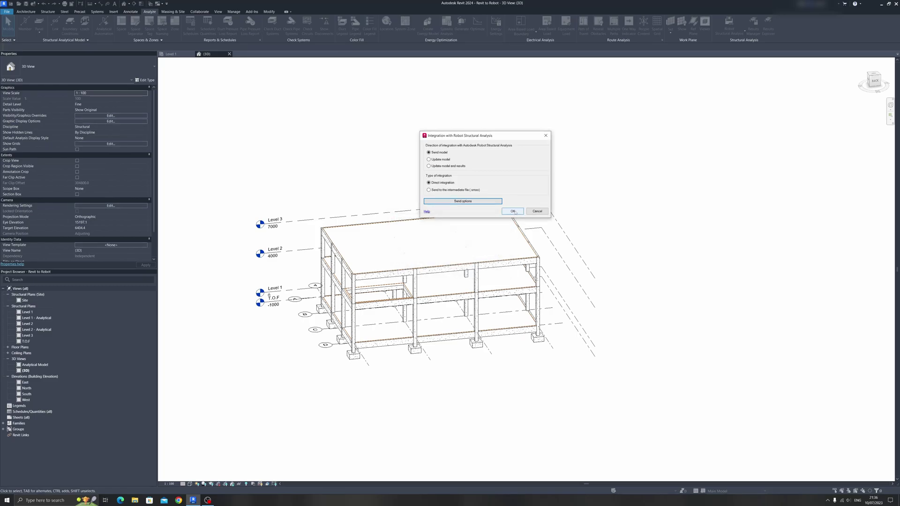
Send the model to Robot Structural Analysis and open the resulting Warning list
click(513, 211)
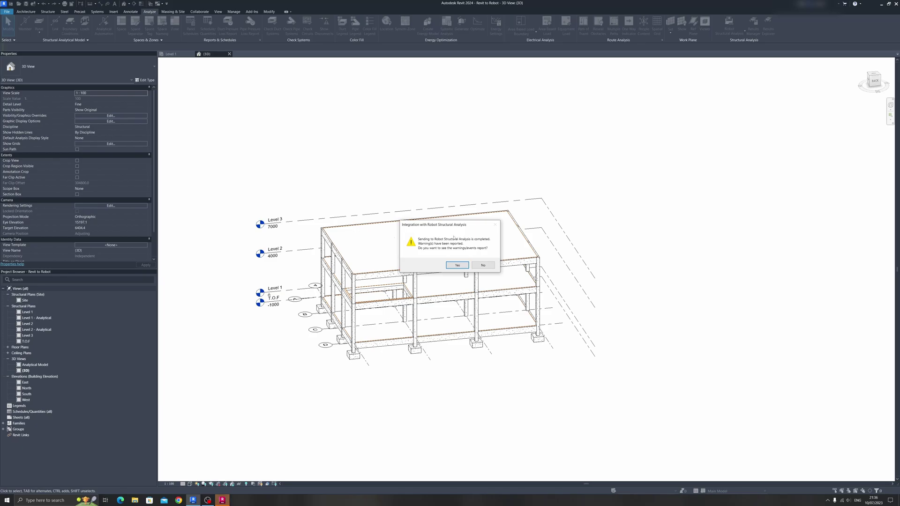
click(457, 265)
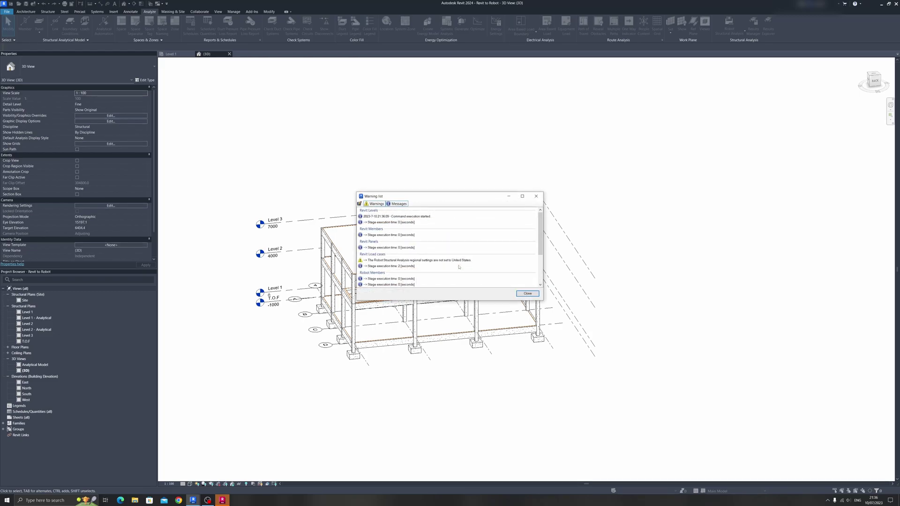
mouse_move(540, 232)
mouse_down()
mouse_move(541, 260)
mouse_move(541, 229)
mouse_up()
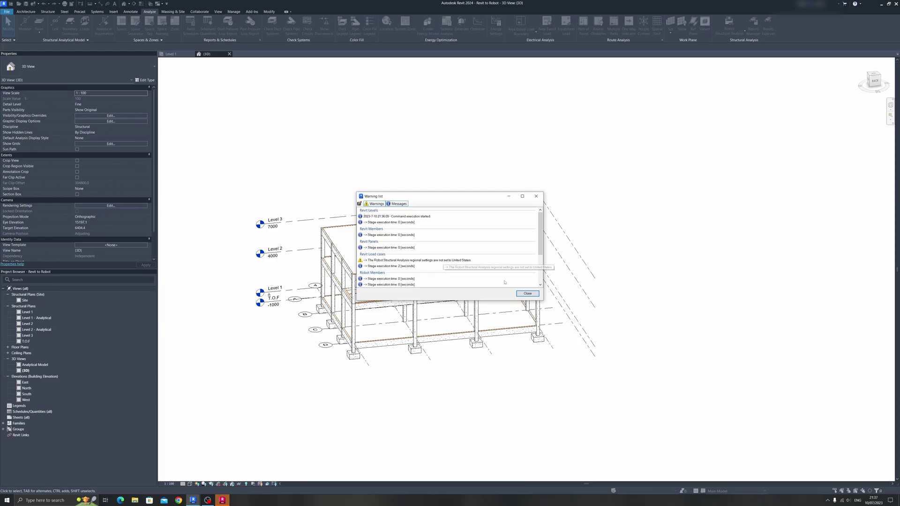
Close the warnings and view the three-storey frame in Robot from an isometric angle
click(527, 293)
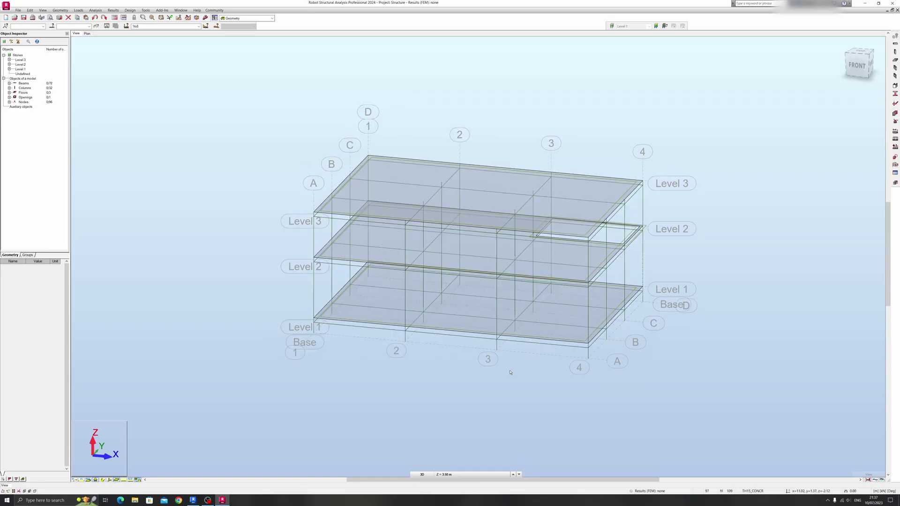
shift+middle_drag(512, 374, 533, 365)
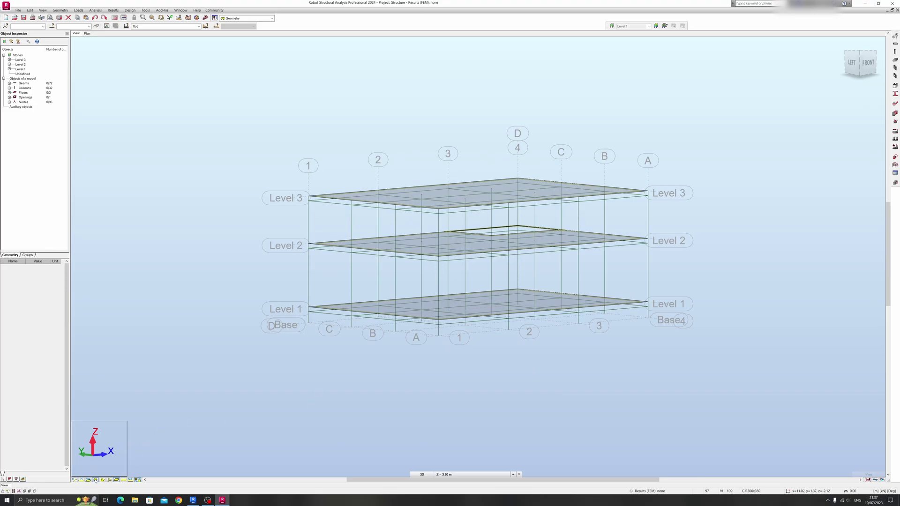
scroll(411, 315, up, 3)
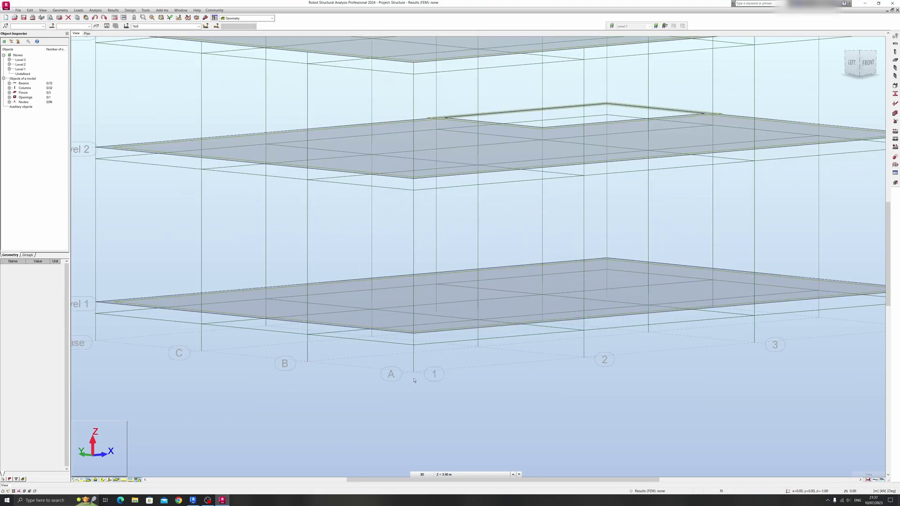
scroll(412, 371, down, 3)
scroll(806, 341, down, 3)
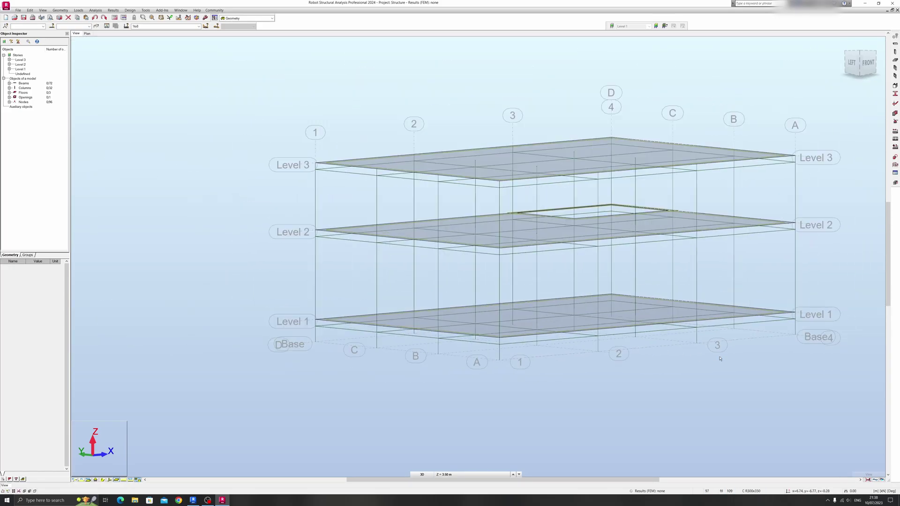
key(ctrl+alt+0)
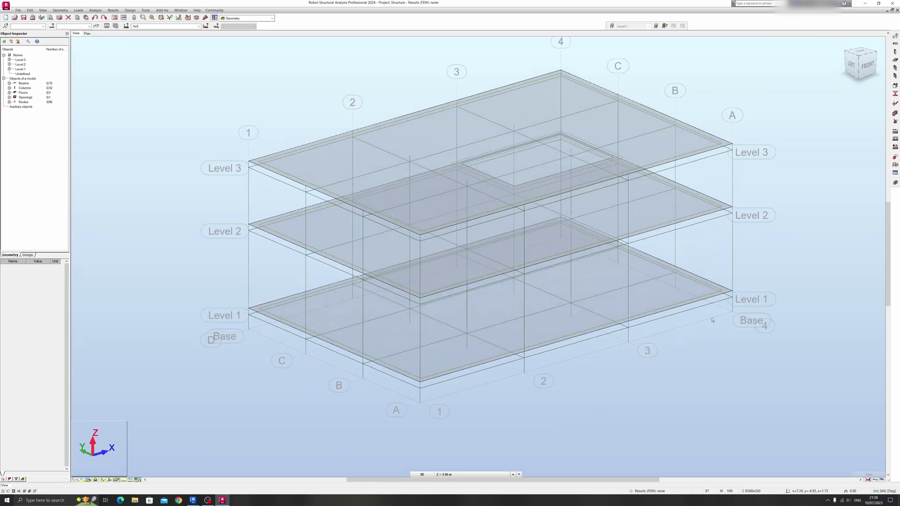